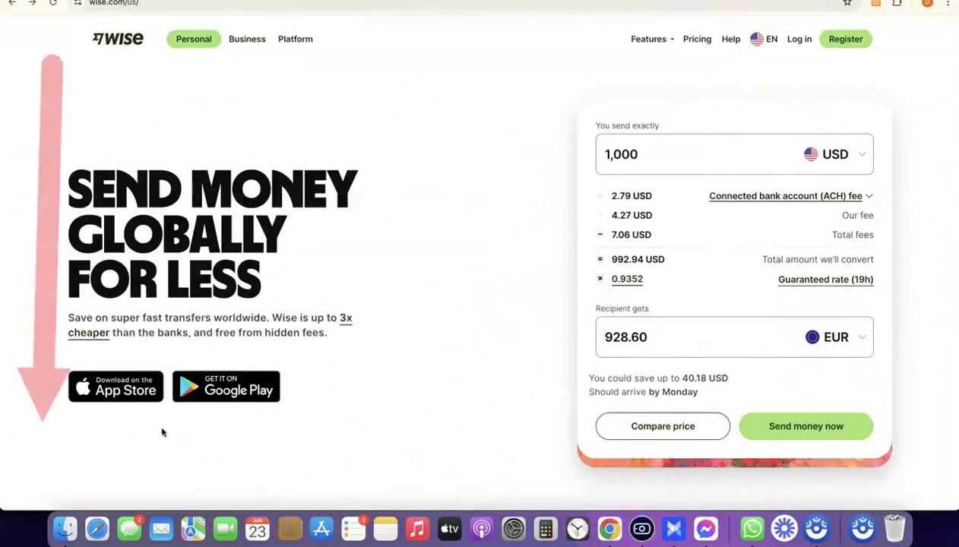
Quote sending 100 USD received in British pounds (GBP instead of EUR), then go to Register.
{"action": "left_click", "coordinate": [139, 441]}
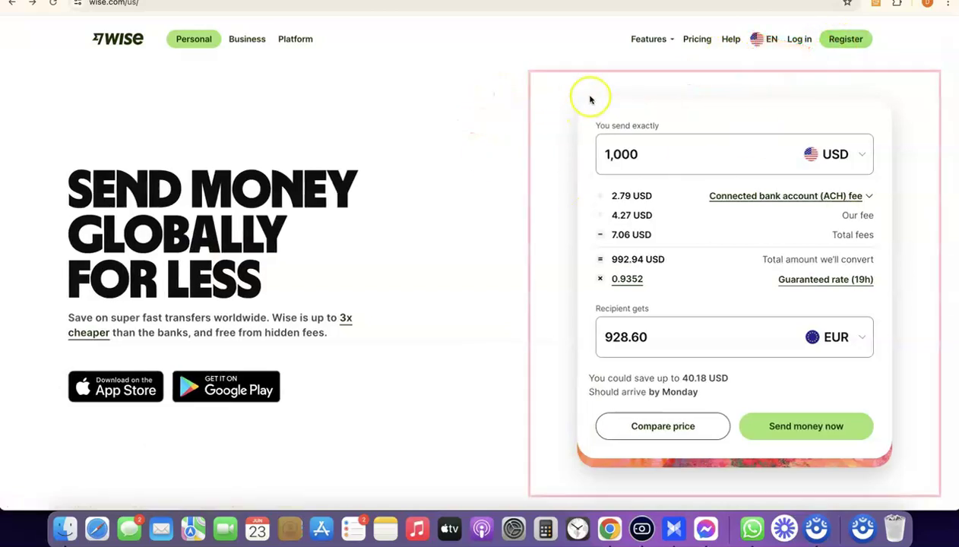
{"action": "double_click", "coordinate": [650, 152]}
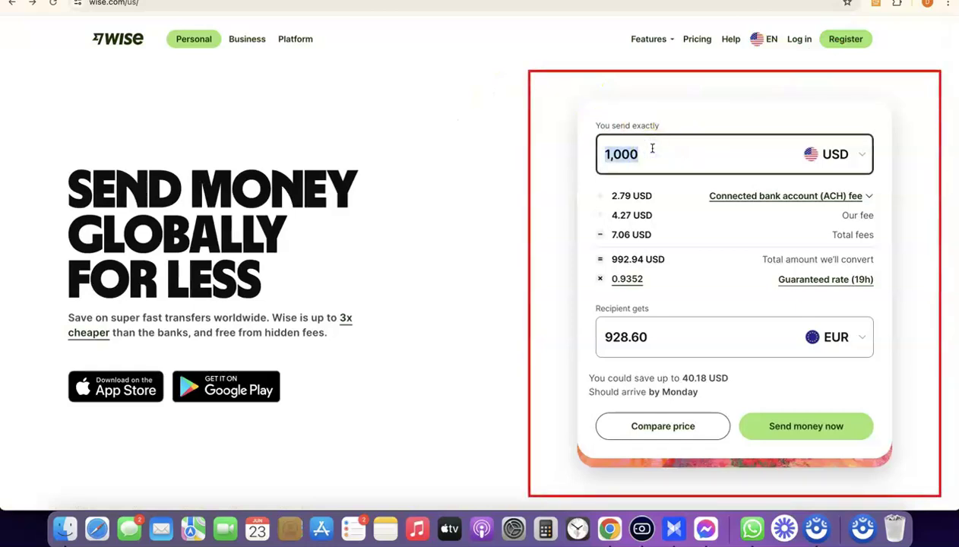
{"action": "type", "text": "100"}
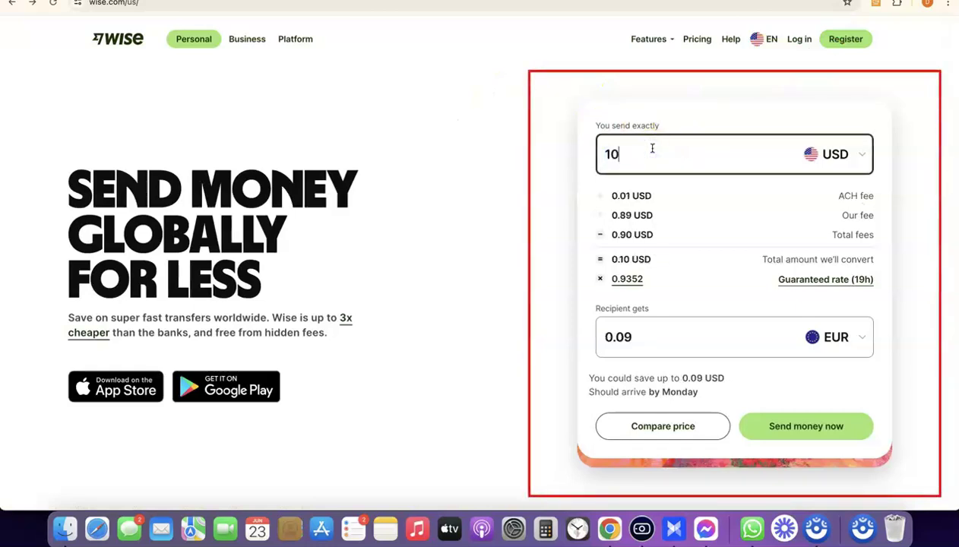
{"action": "left_click", "coordinate": [859, 337]}
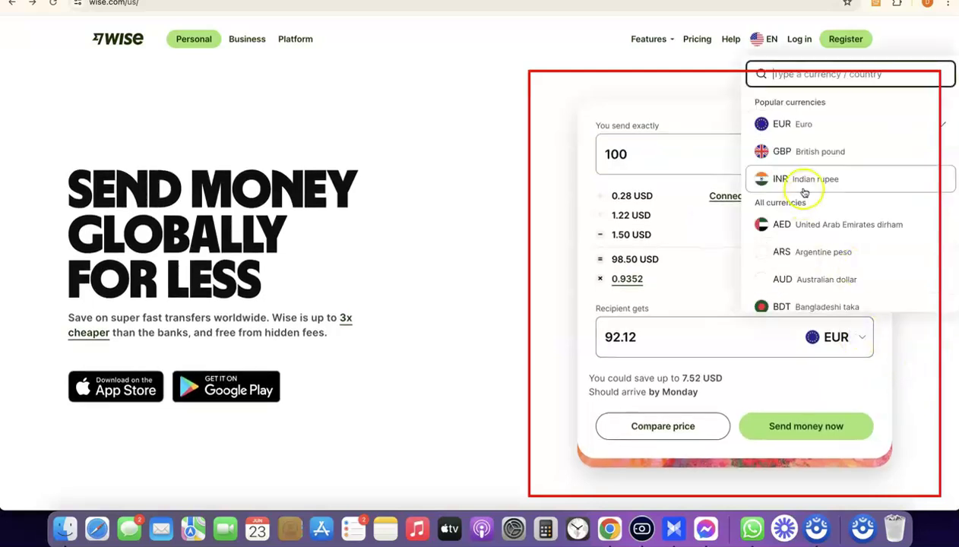
{"action": "left_click", "coordinate": [800, 155]}
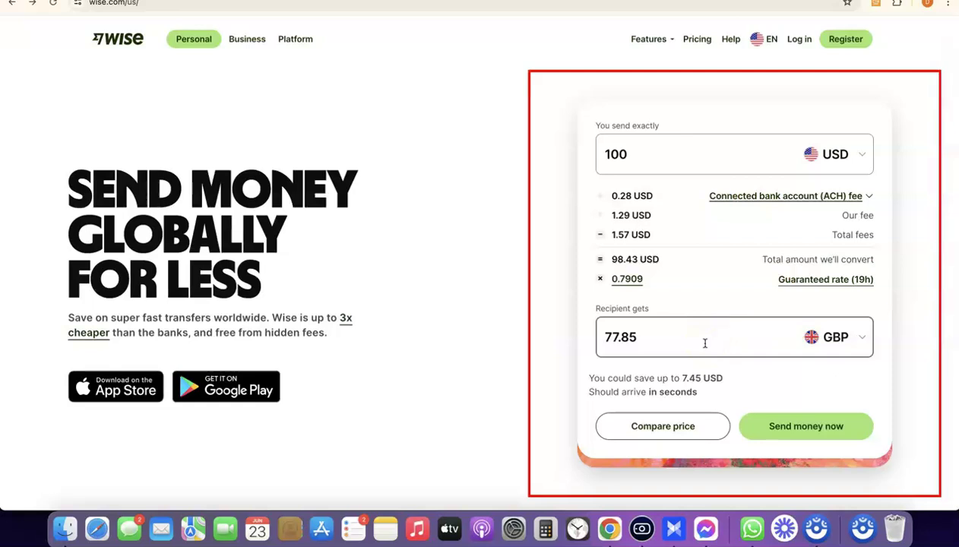
{"action": "left_click", "coordinate": [775, 431]}
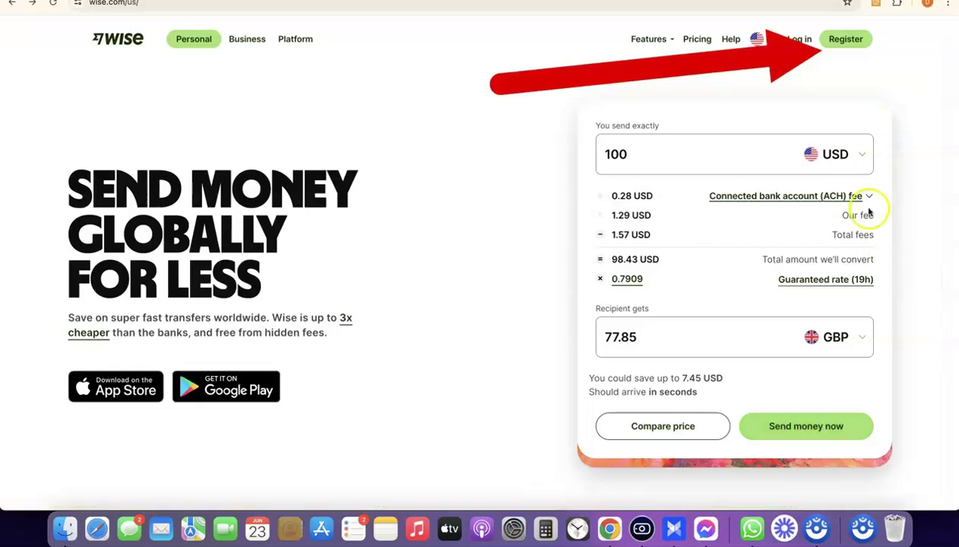
{"action": "left_click", "coordinate": [838, 46]}
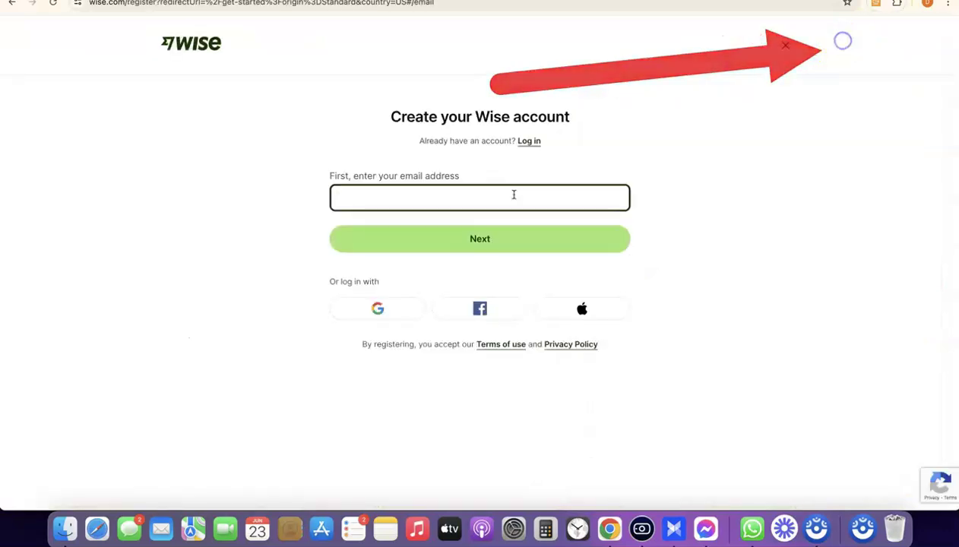
Fill the email field with the saved autofill address and submit it with Next.
{"action": "left_click", "coordinate": [481, 199]}
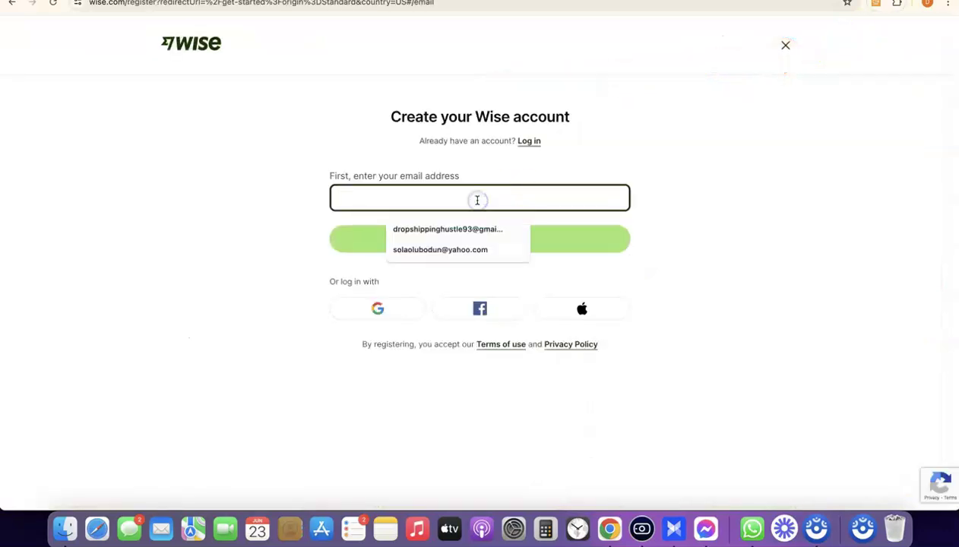
{"action": "key", "text": "Down"}
{"action": "key", "text": "Return"}
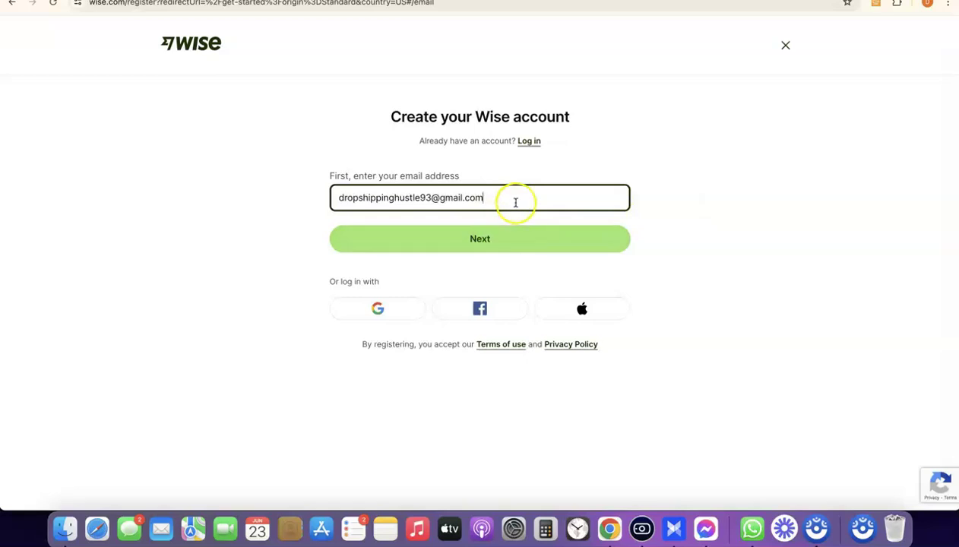
{"action": "left_click", "coordinate": [479, 240]}
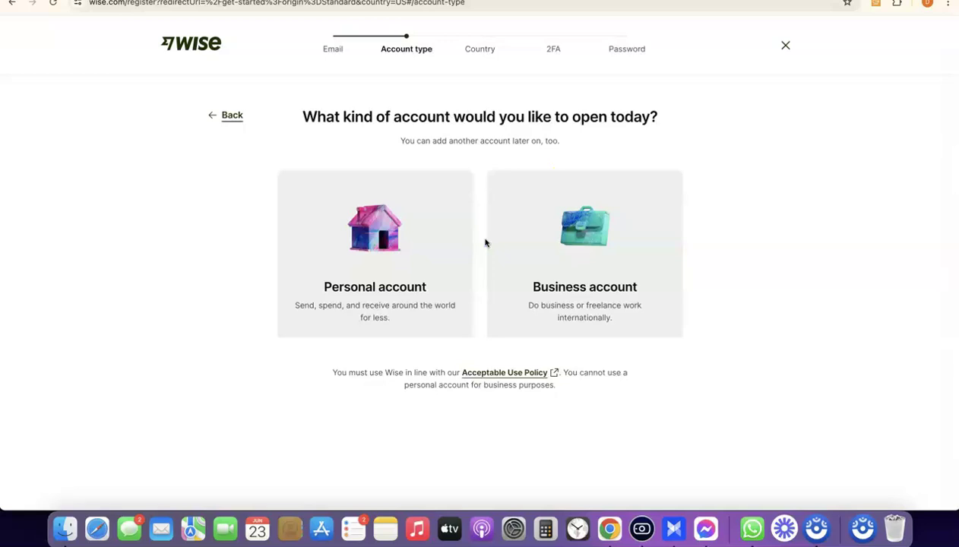
Select the Personal account card as the account type.
{"action": "left_click", "coordinate": [425, 237]}
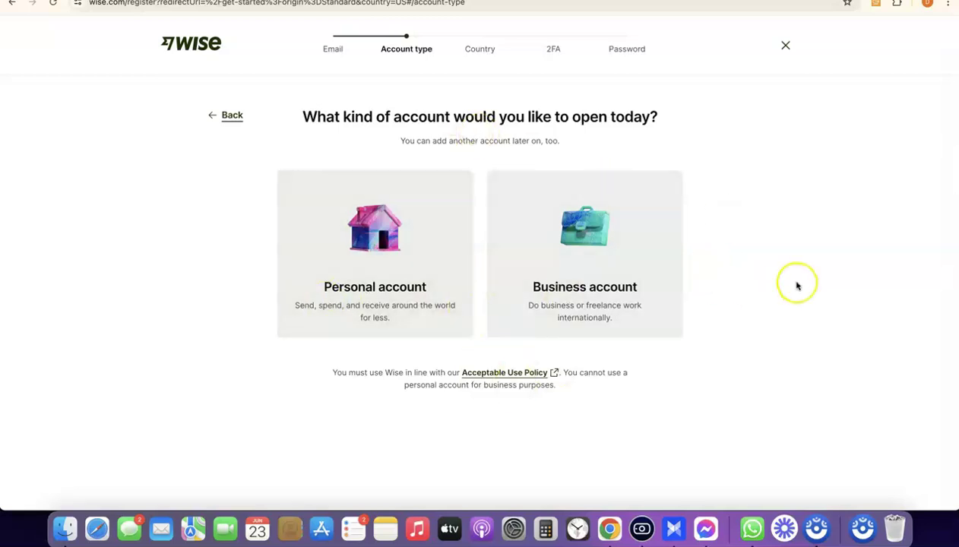
{"action": "left_click", "coordinate": [375, 255]}
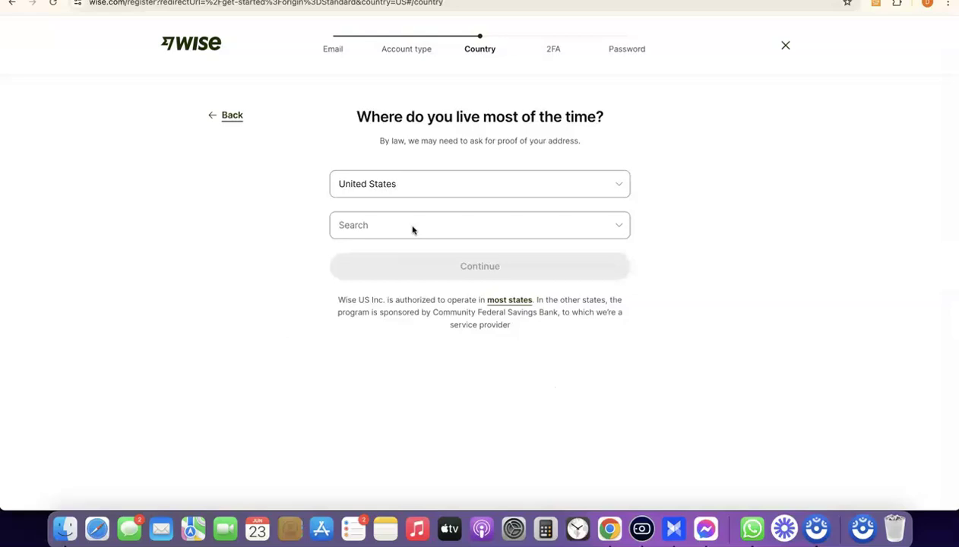
Keep United States as the residence country, pick the state from the list, and continue.
{"action": "left_click", "coordinate": [621, 187]}
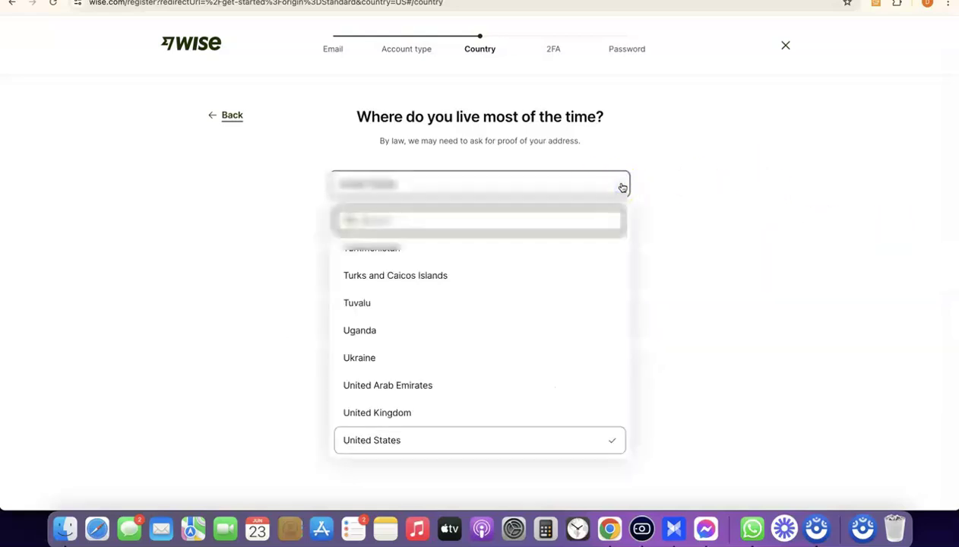
{"action": "left_click", "coordinate": [621, 188]}
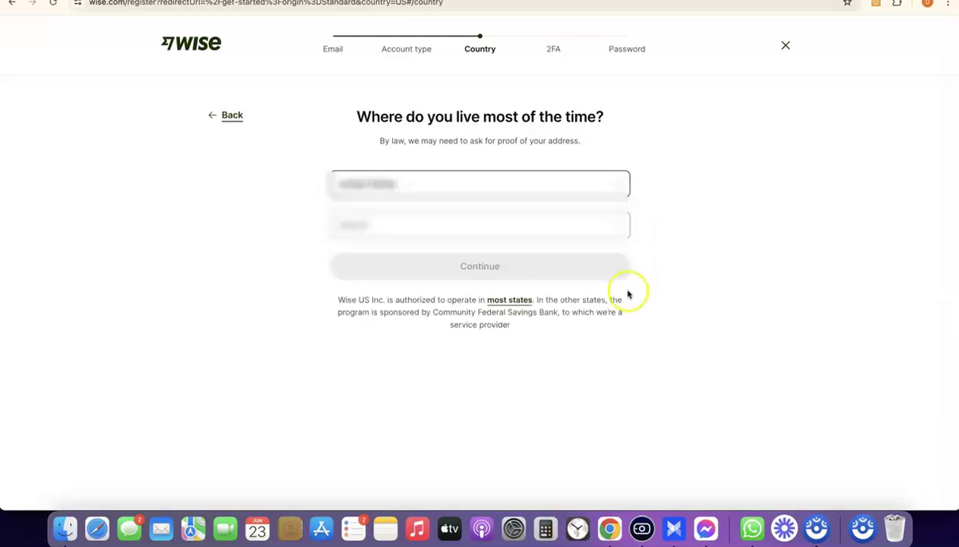
{"action": "left_click", "coordinate": [617, 228]}
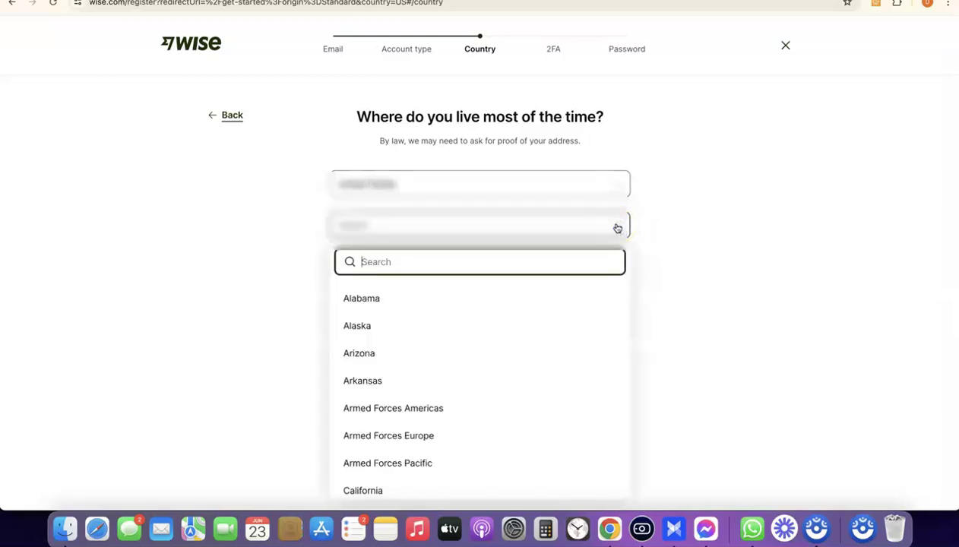
{"action": "left_click", "coordinate": [428, 264]}
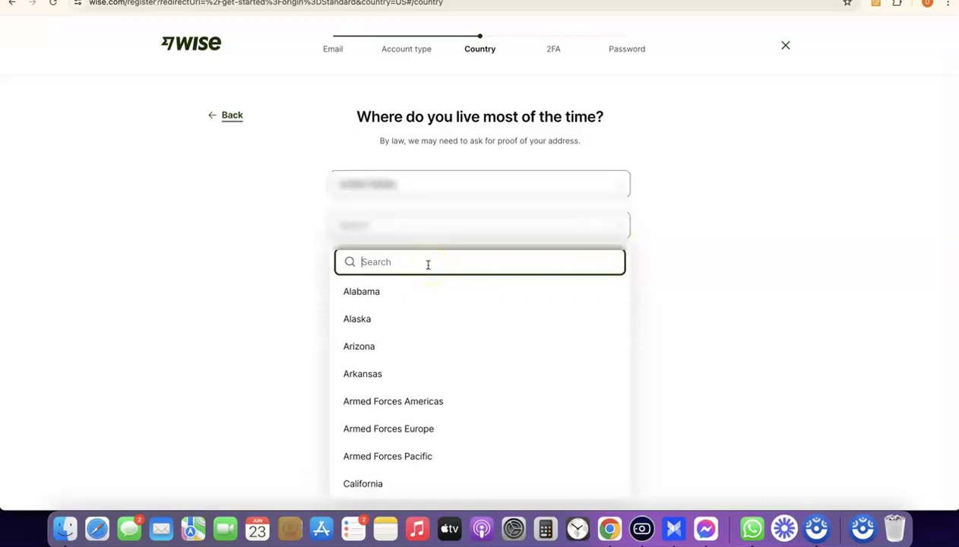
{"action": "left_click", "coordinate": [443, 226]}
{"action": "left_click", "coordinate": [483, 277]}
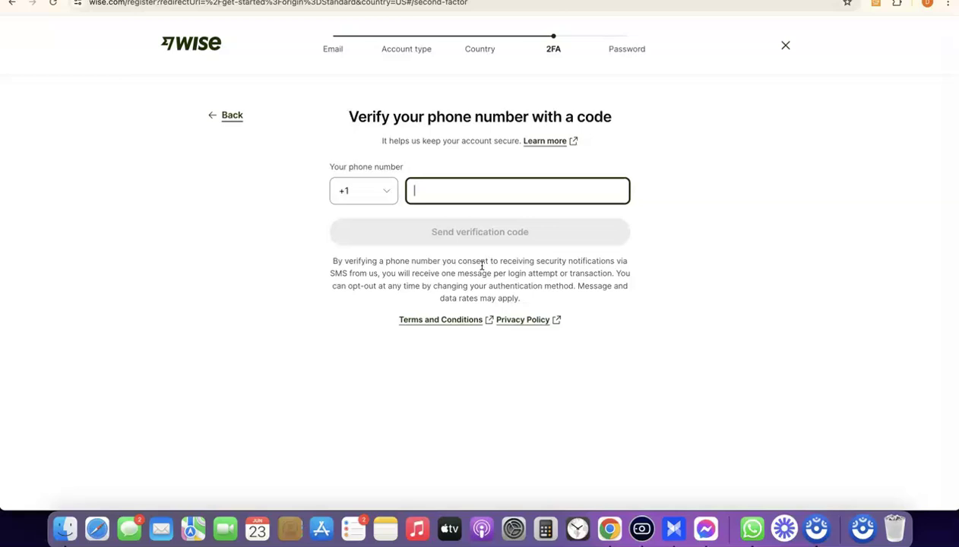
Paste the phone number and request a verification code by text.
{"action": "left_click", "coordinate": [431, 191]}
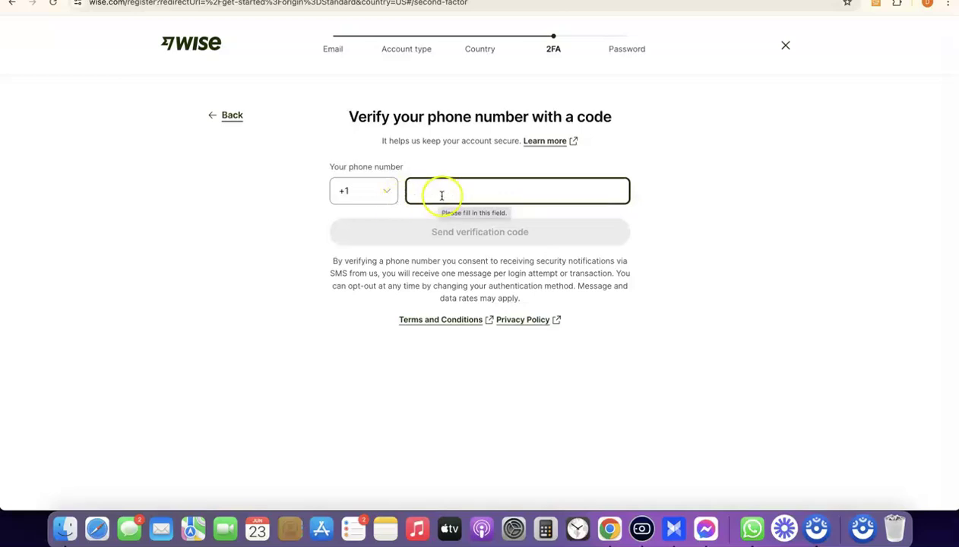
{"action": "key", "text": "super+v"}
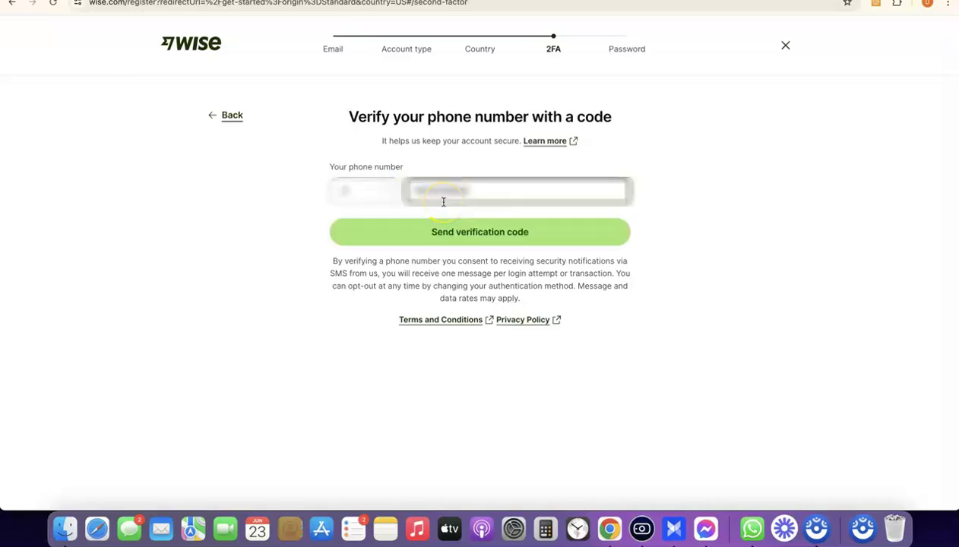
{"action": "left_click", "coordinate": [443, 241]}
{"action": "left_click", "coordinate": [469, 242]}
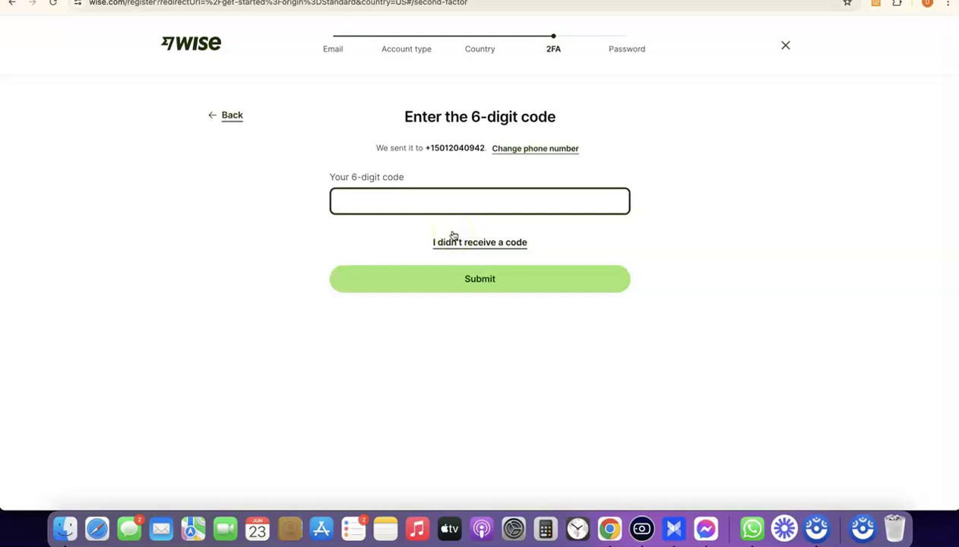
Paste the received 6-digit verification code and submit it.
{"action": "left_click", "coordinate": [425, 234]}
{"action": "left_click", "coordinate": [432, 205]}
{"action": "left_click", "coordinate": [429, 214]}
{"action": "left_click", "coordinate": [472, 280]}
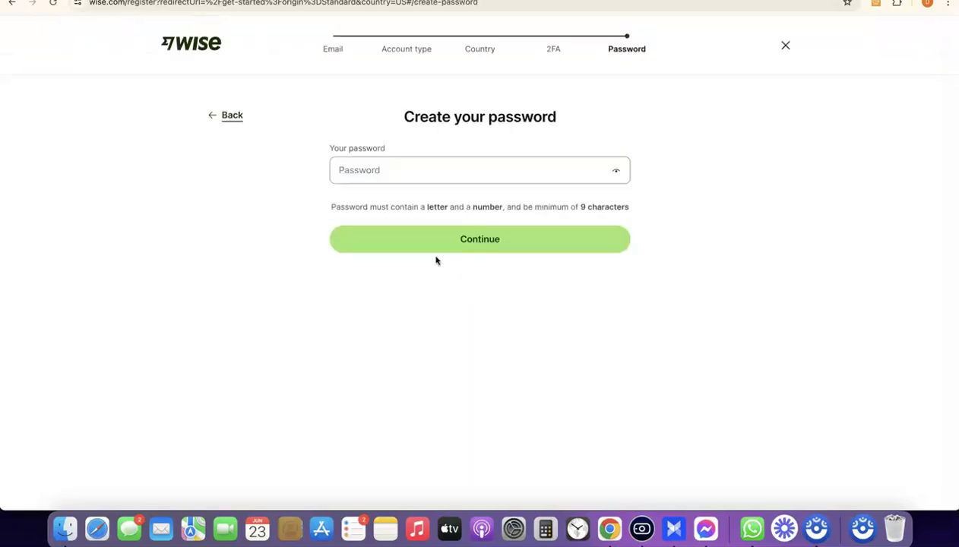
Fill the password field with Chrome's suggested strong password and continue.
{"action": "left_click", "coordinate": [421, 169]}
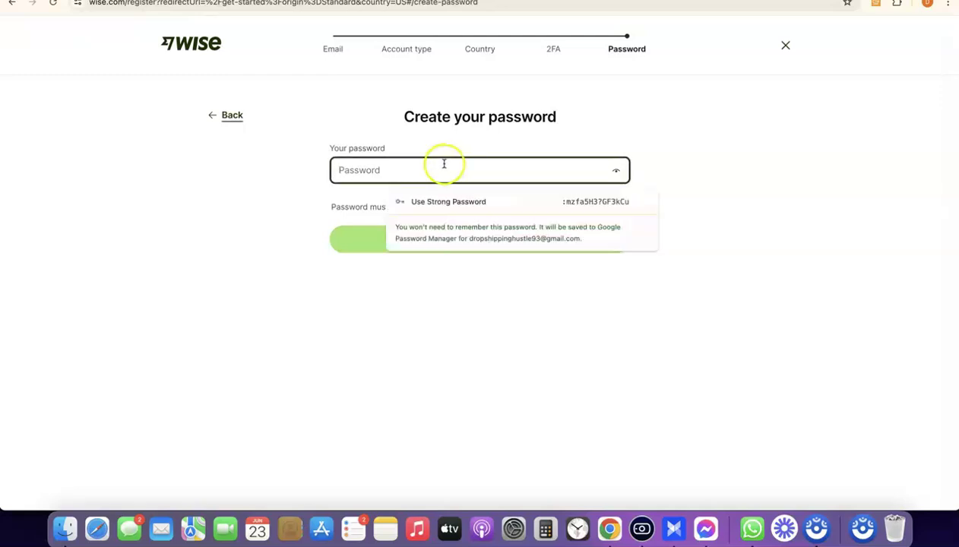
{"action": "left_click", "coordinate": [447, 202]}
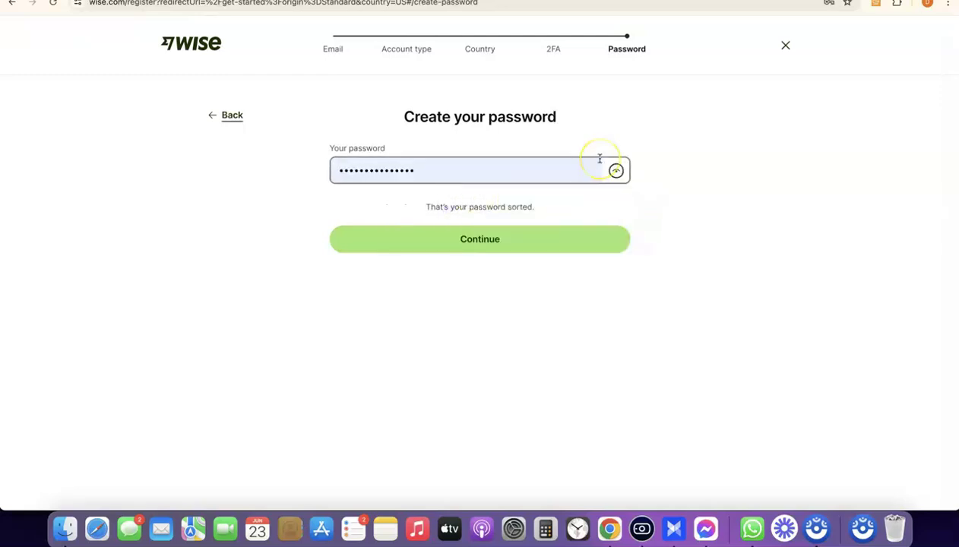
{"action": "left_click", "coordinate": [486, 239]}
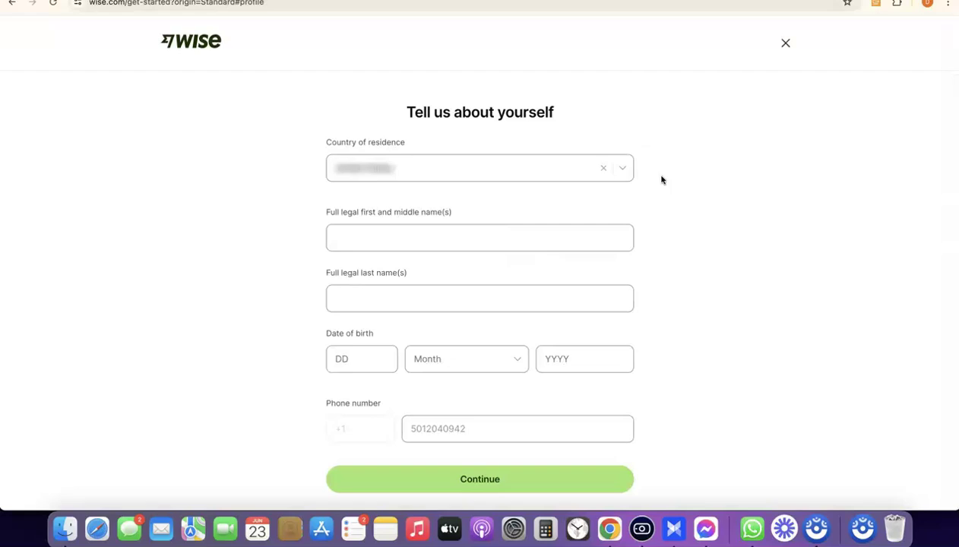
Set the residence country, legal first and middle names, and the birth day and year.
{"action": "left_click", "coordinate": [488, 173]}
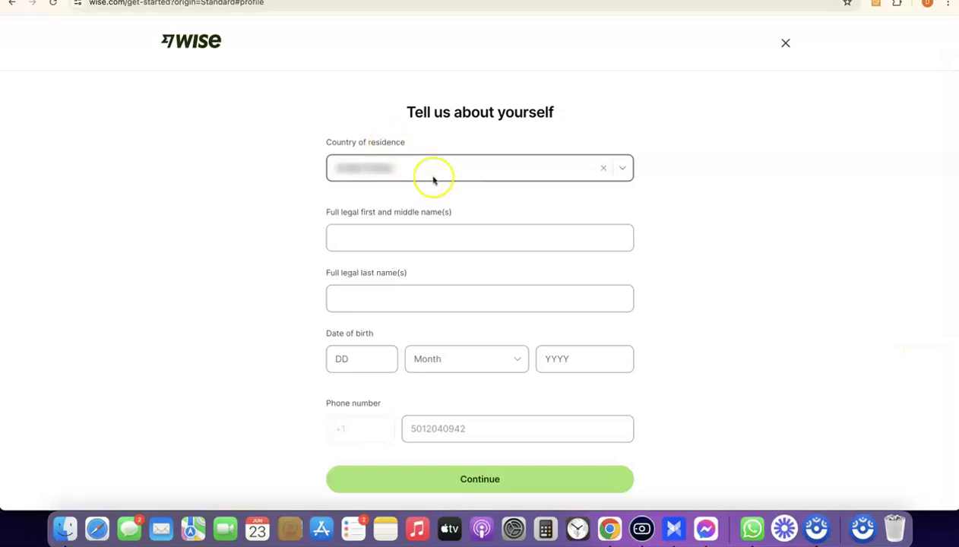
{"action": "left_click", "coordinate": [416, 244]}
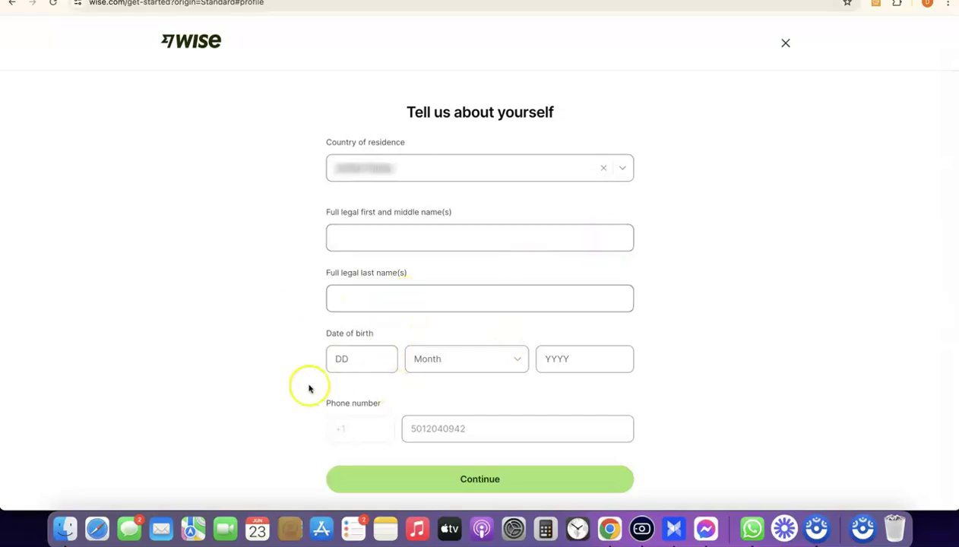
{"action": "left_click", "coordinate": [349, 358]}
{"action": "left_click", "coordinate": [574, 354]}
Enter the phone number in the personal details form and submit the details.
{"action": "left_click", "coordinate": [406, 402]}
{"action": "left_click", "coordinate": [424, 428]}
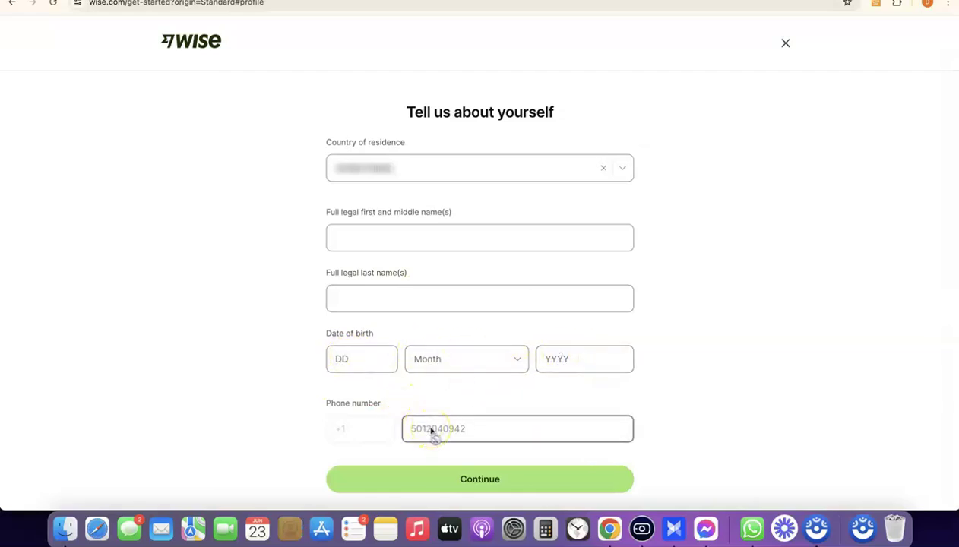
{"action": "left_click", "coordinate": [311, 400]}
{"action": "left_click", "coordinate": [501, 434]}
{"action": "left_click", "coordinate": [655, 386]}
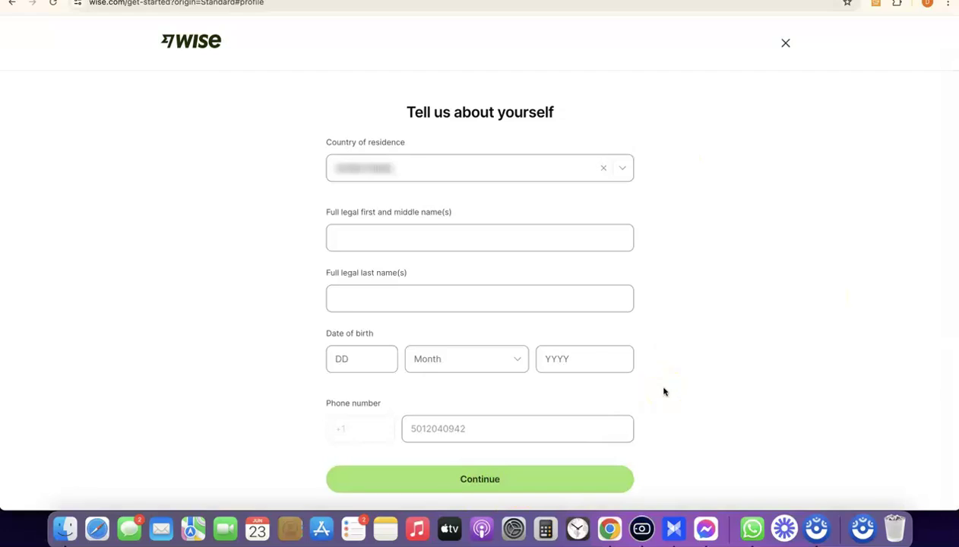
{"action": "left_click", "coordinate": [682, 181]}
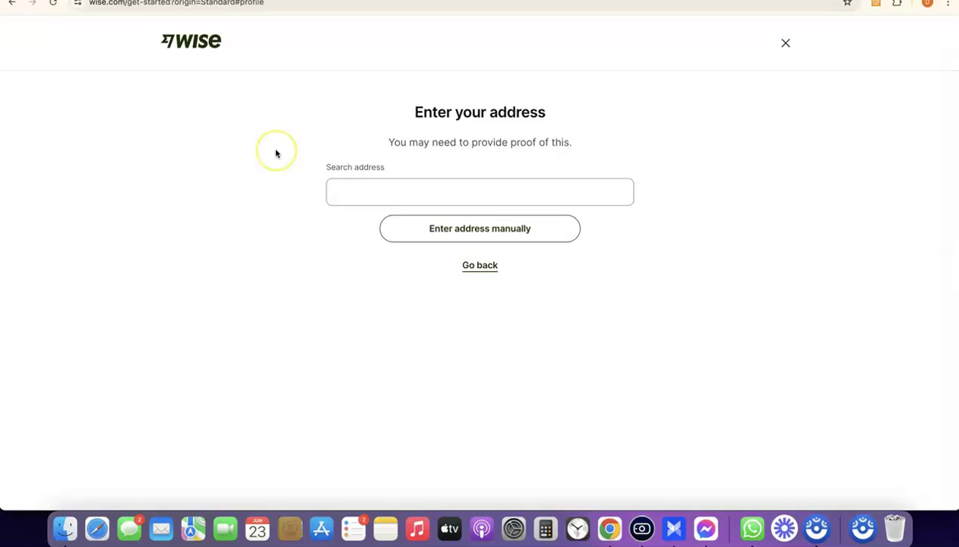
Paste the home address into Search address, pick the matching suggestion, and confirm.
{"action": "left_click", "coordinate": [464, 190]}
{"action": "key", "text": "super+v"}
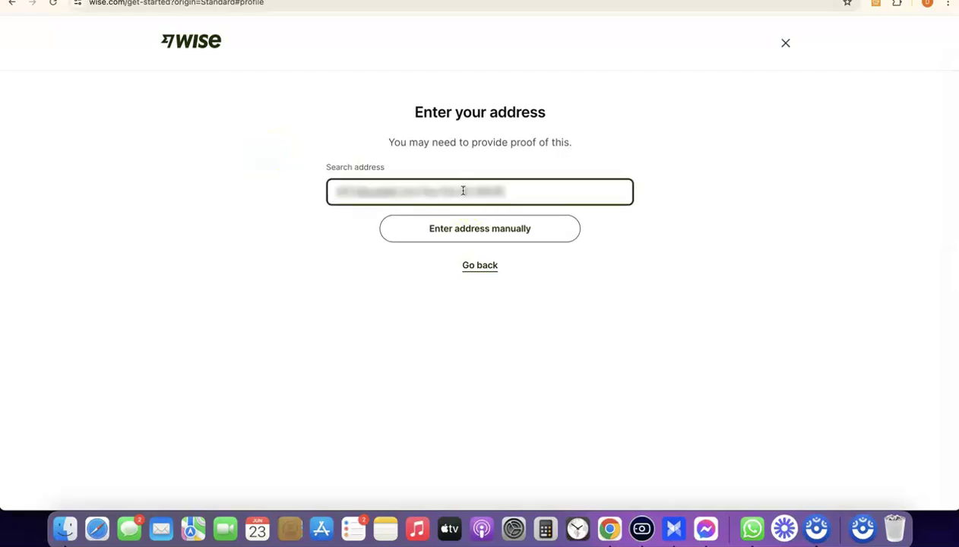
{"action": "left_click", "coordinate": [615, 222]}
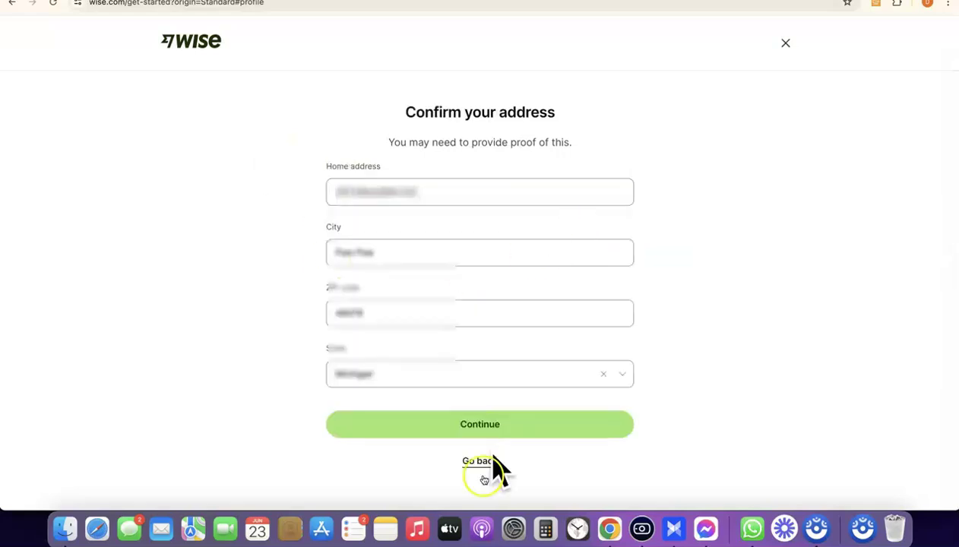
{"action": "left_click", "coordinate": [478, 427]}
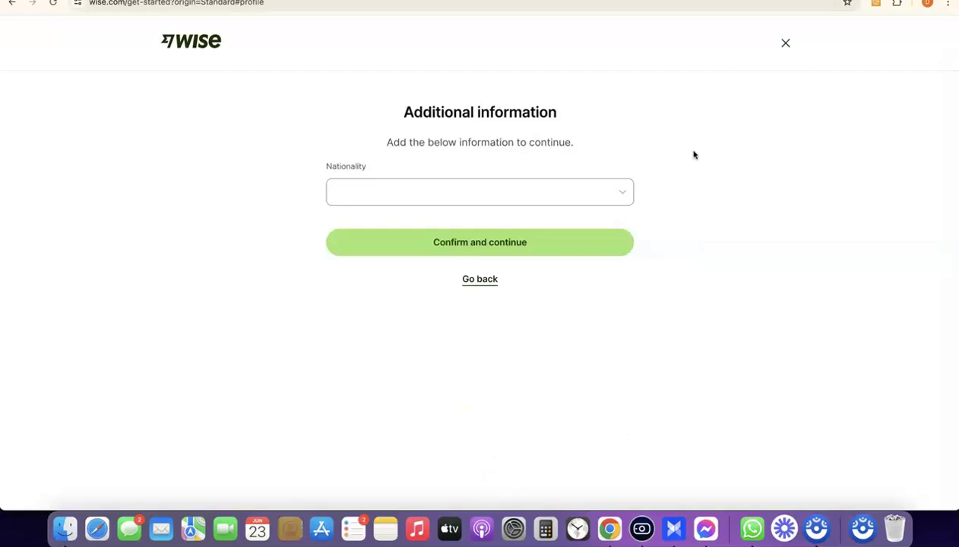
Browse the Nationality dropdown list, then close it.
{"action": "left_click", "coordinate": [620, 192]}
{"action": "scroll", "coordinate": [411, 266], "scroll_direction": "down", "scroll_amount": 10}
{"action": "scroll", "coordinate": [405, 276], "scroll_direction": "down", "scroll_amount": 8}
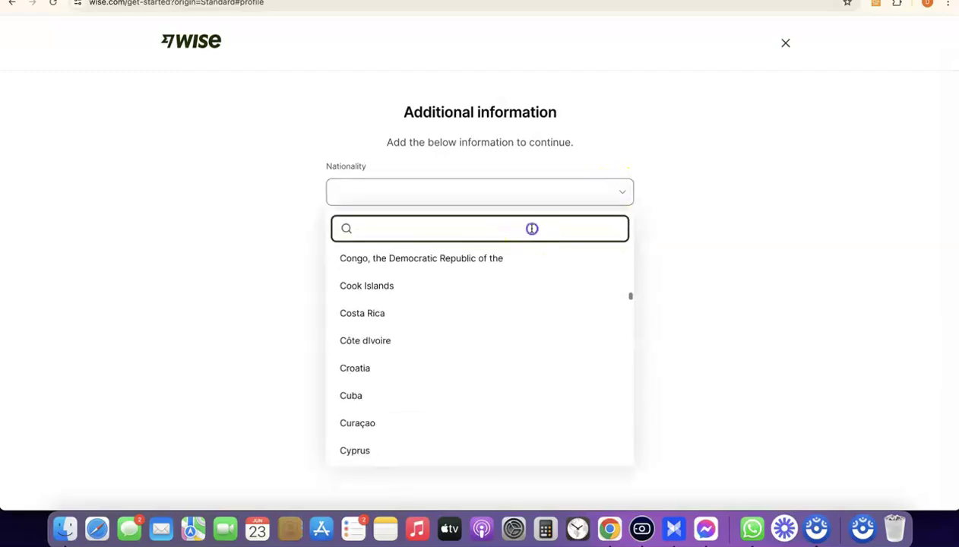
{"action": "left_click", "coordinate": [649, 199]}
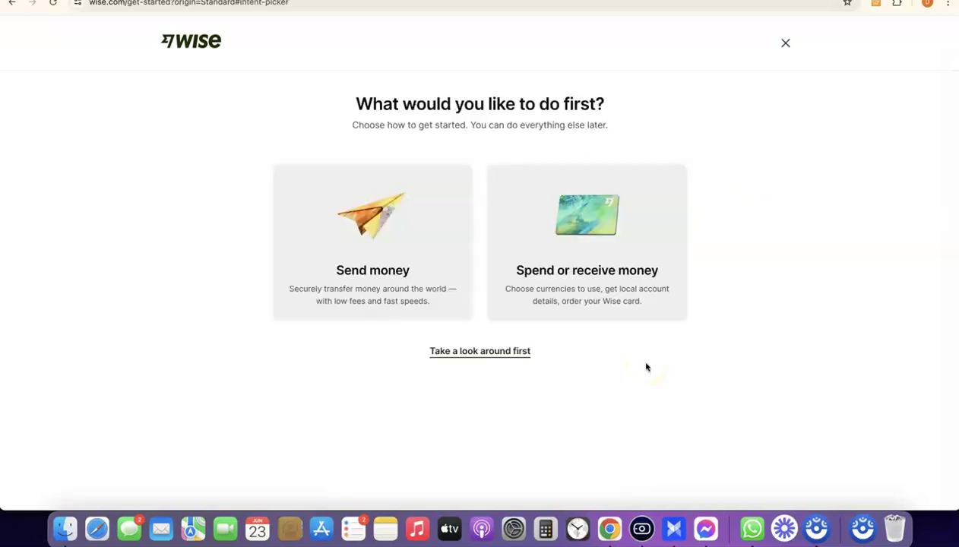
Choose 'Spend or receive money' as the first task and continue past the setup steps page.
{"action": "left_click", "coordinate": [580, 450]}
{"action": "left_click", "coordinate": [741, 374]}
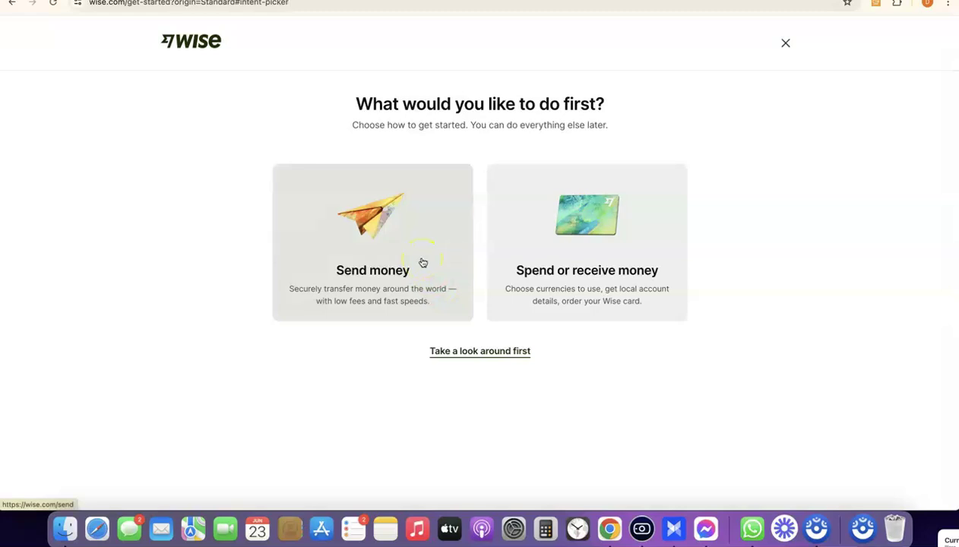
{"action": "left_click", "coordinate": [565, 269]}
{"action": "left_click", "coordinate": [479, 442]}
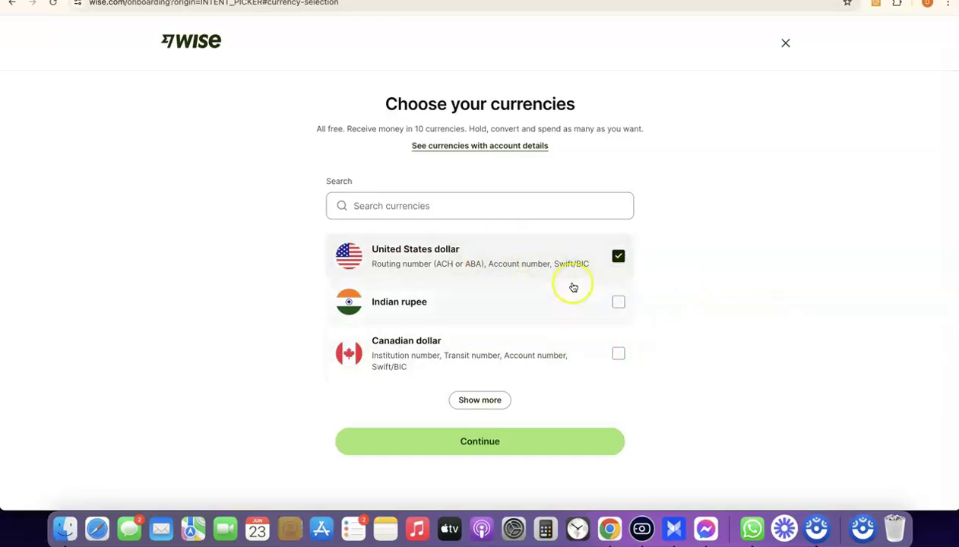
Confirm United States dollar as the only chosen currency.
{"action": "left_click", "coordinate": [483, 446]}
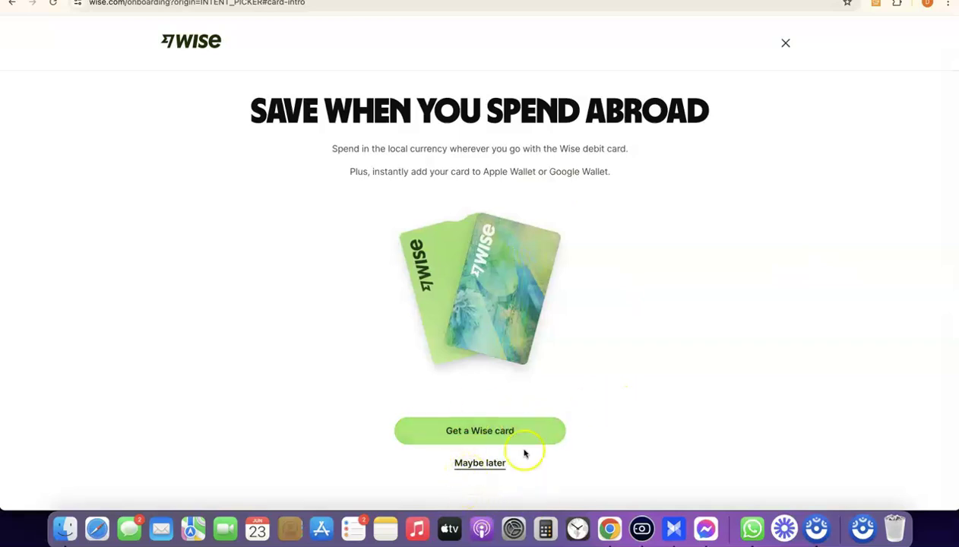
Defer the Wise debit card offer and agree to the Terms of Use.
{"action": "left_click", "coordinate": [481, 464]}
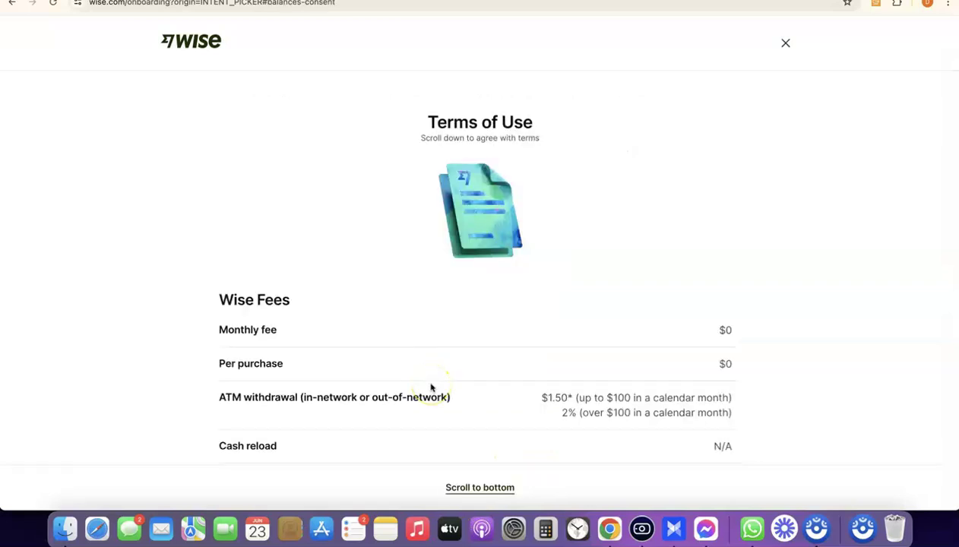
{"action": "left_click", "coordinate": [481, 487]}
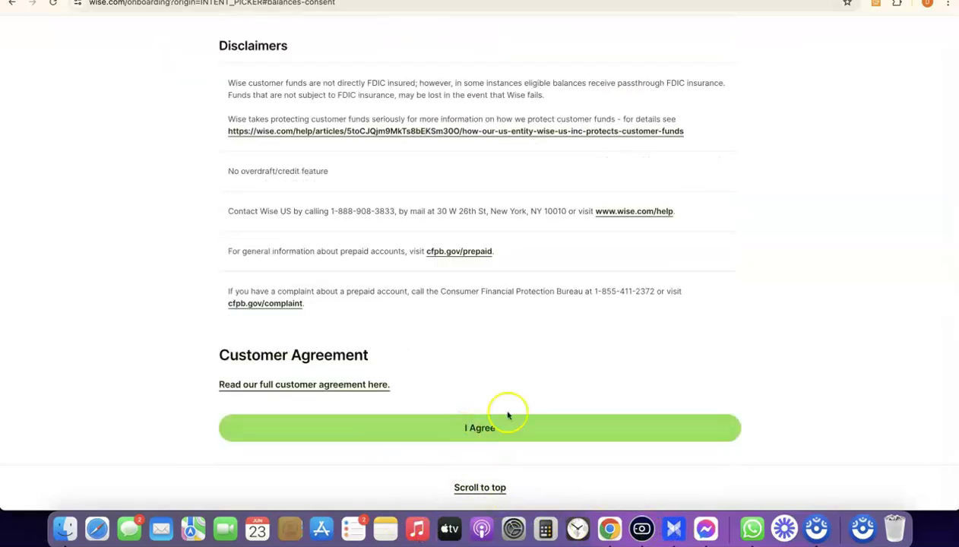
{"action": "left_click", "coordinate": [482, 428]}
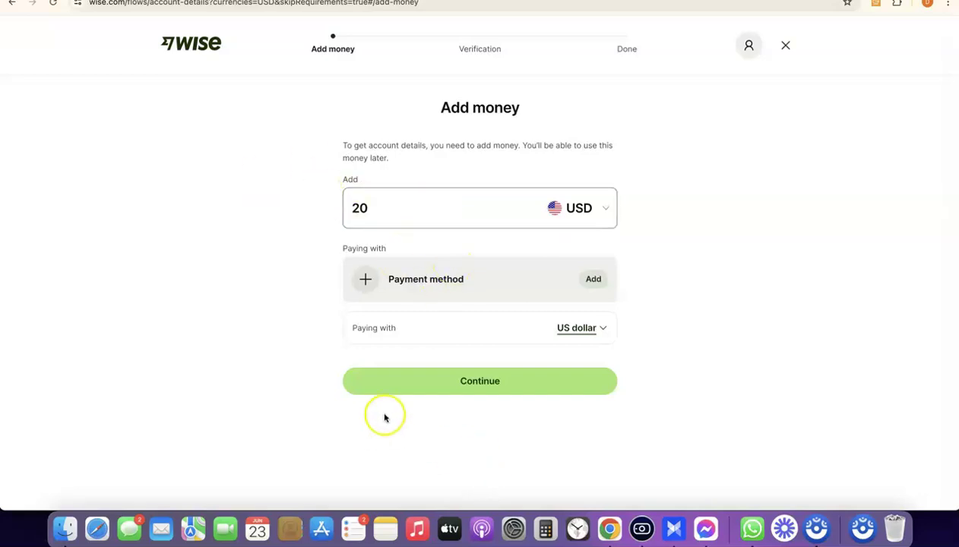
Pay the 20 USD by credit card, showing a 1.46 USD fee and 21.46 USD total.
{"action": "left_click", "coordinate": [475, 380]}
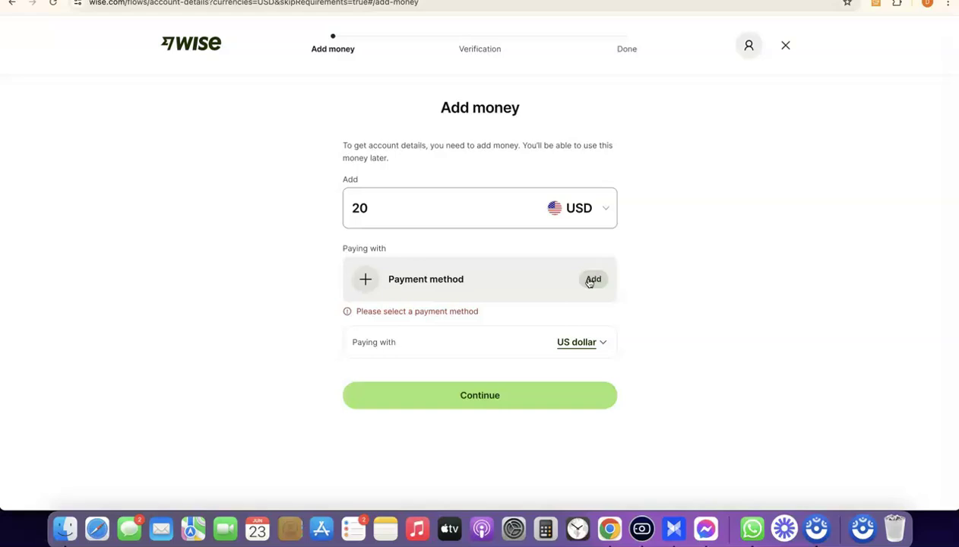
{"action": "left_click", "coordinate": [595, 281]}
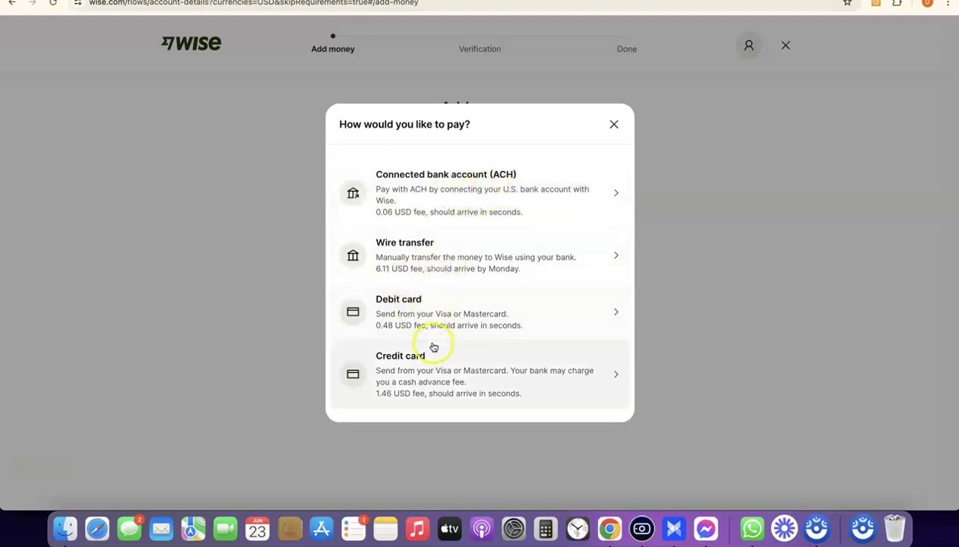
{"action": "left_click", "coordinate": [432, 387]}
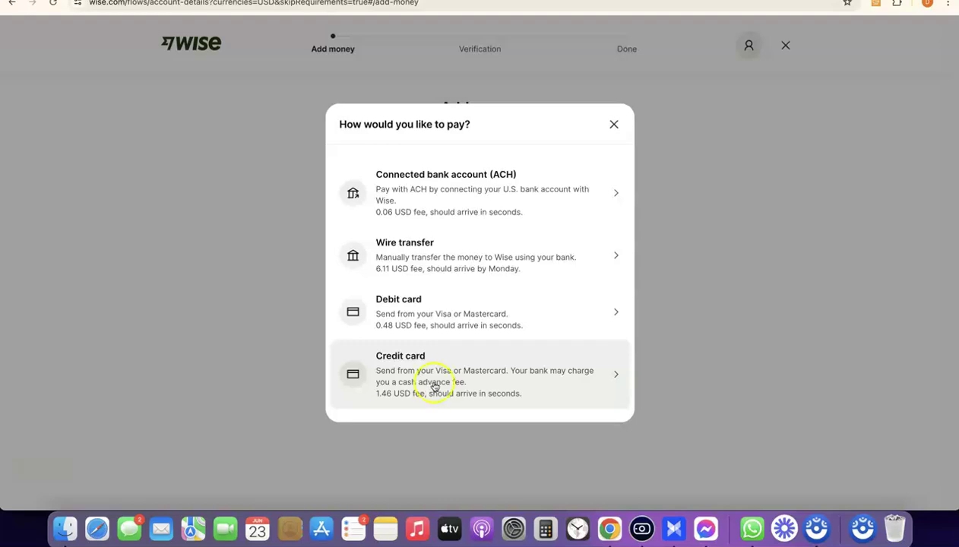
{"action": "left_click", "coordinate": [393, 371]}
{"action": "left_click", "coordinate": [391, 363]}
{"action": "left_click", "coordinate": [589, 351]}
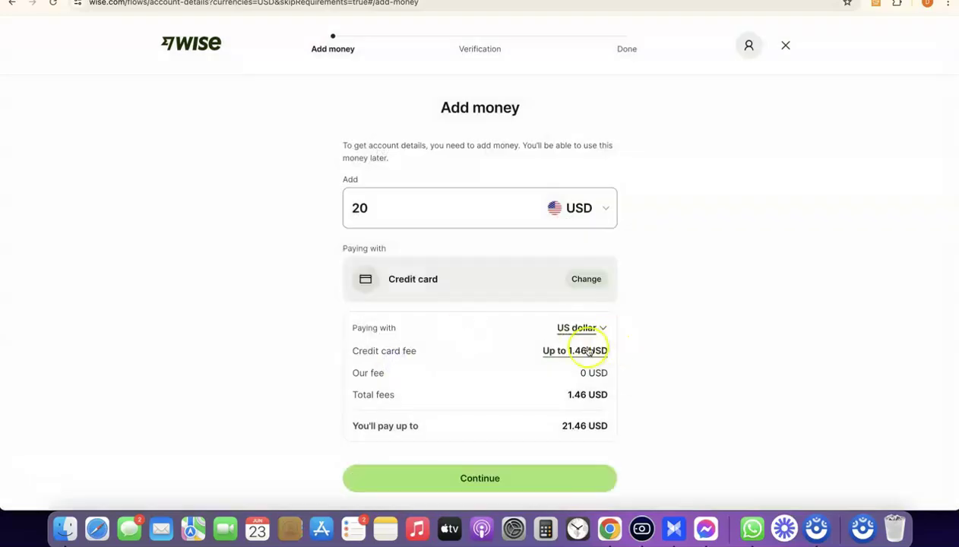
Replace credit card with debit card, dropping fees to 0.48 USD and the total to 20.48 USD.
{"action": "left_click", "coordinate": [574, 277]}
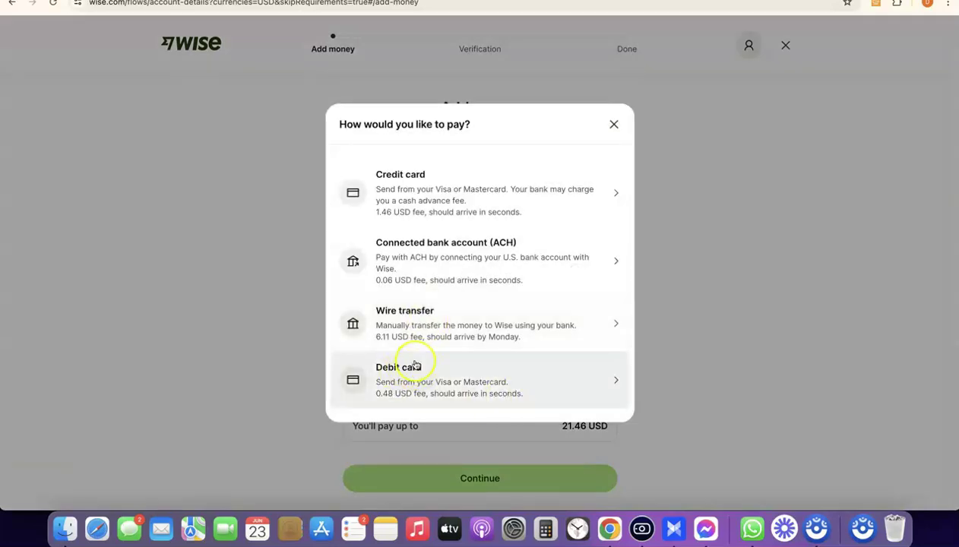
{"action": "left_click", "coordinate": [383, 379]}
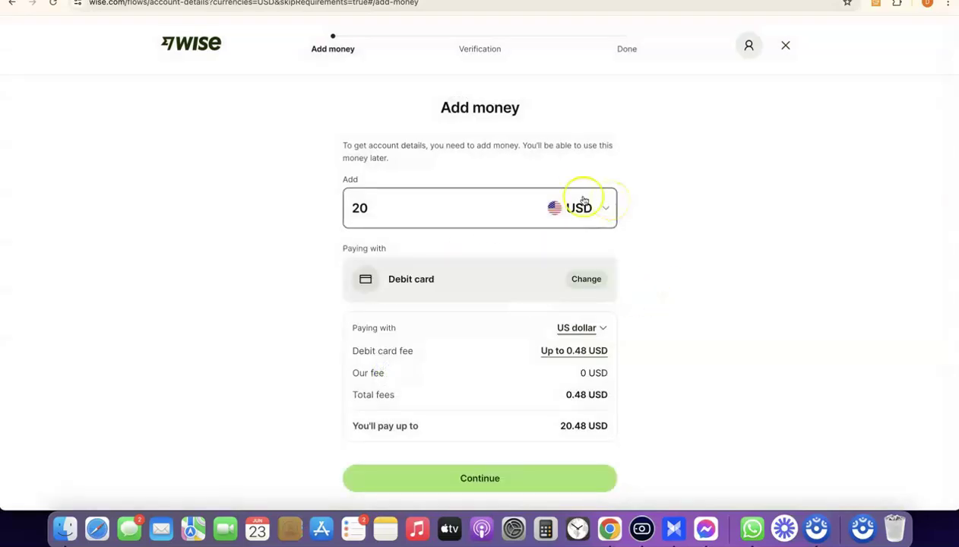
{"action": "scroll", "coordinate": [524, 190], "scroll_direction": "down", "scroll_amount": 1}
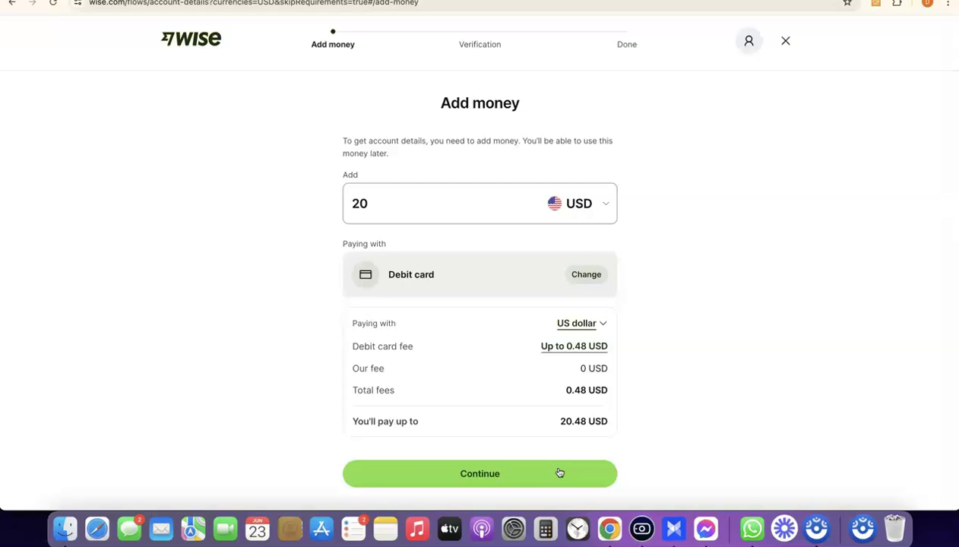
Continue the Add money form with debit card; it returns with 20 USD and no payment method.
{"action": "left_click", "coordinate": [549, 471]}
{"action": "left_click", "coordinate": [716, 155]}
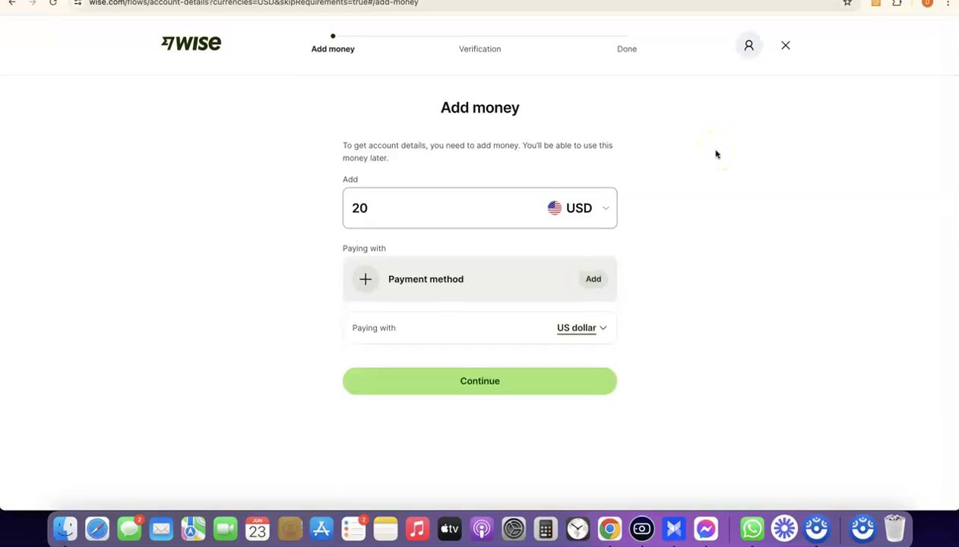